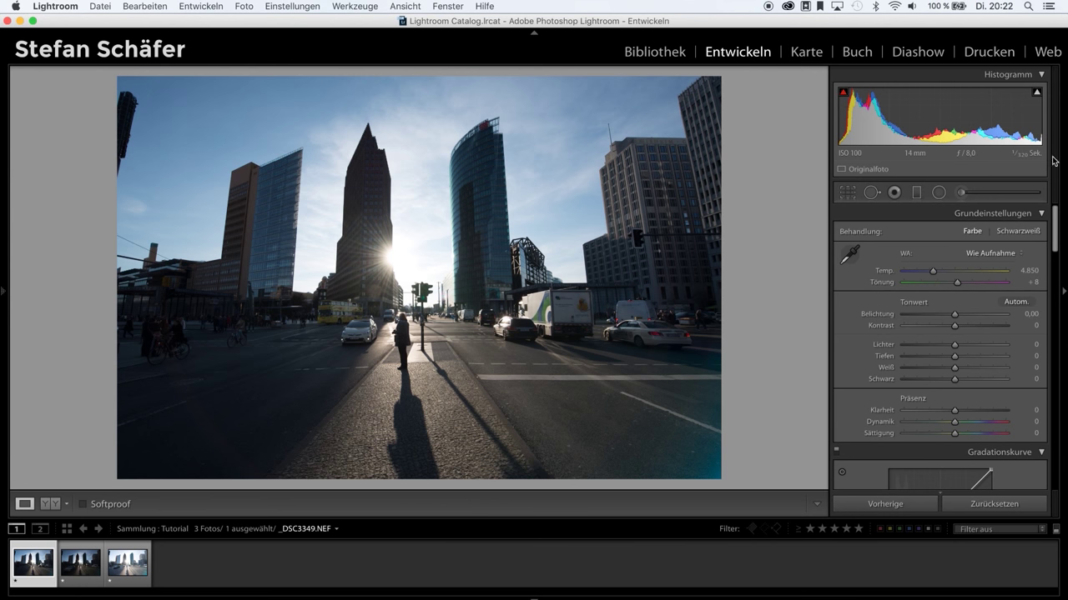
# Use the highlight-clipping warning to inspect _DSC3349.NEF and the second and third brackets
pyautogui.click(1036, 94)
pyautogui.click(76, 568)
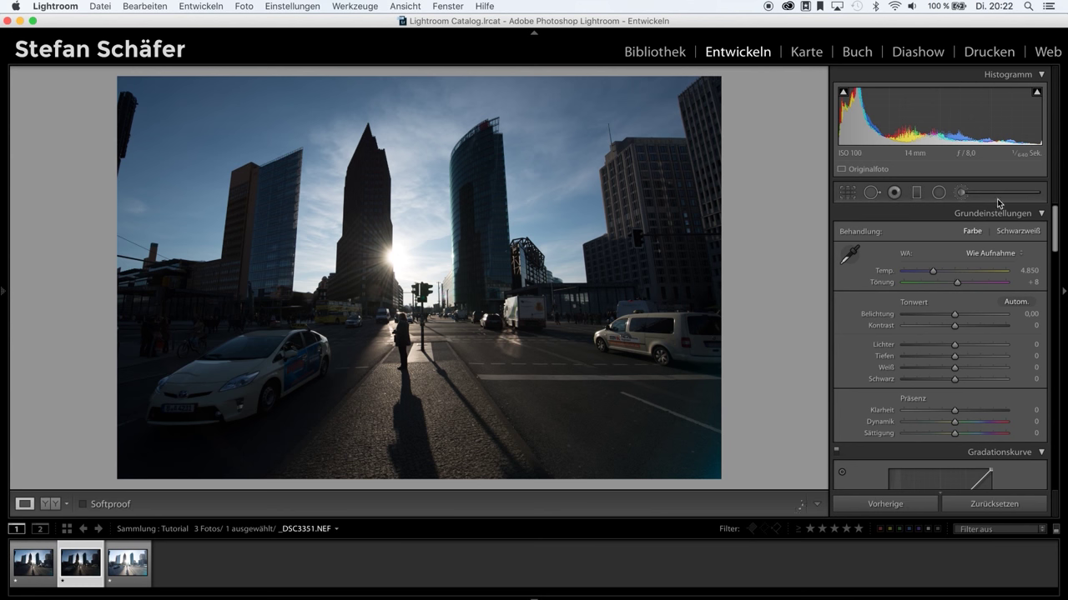
pyautogui.click(1037, 93)
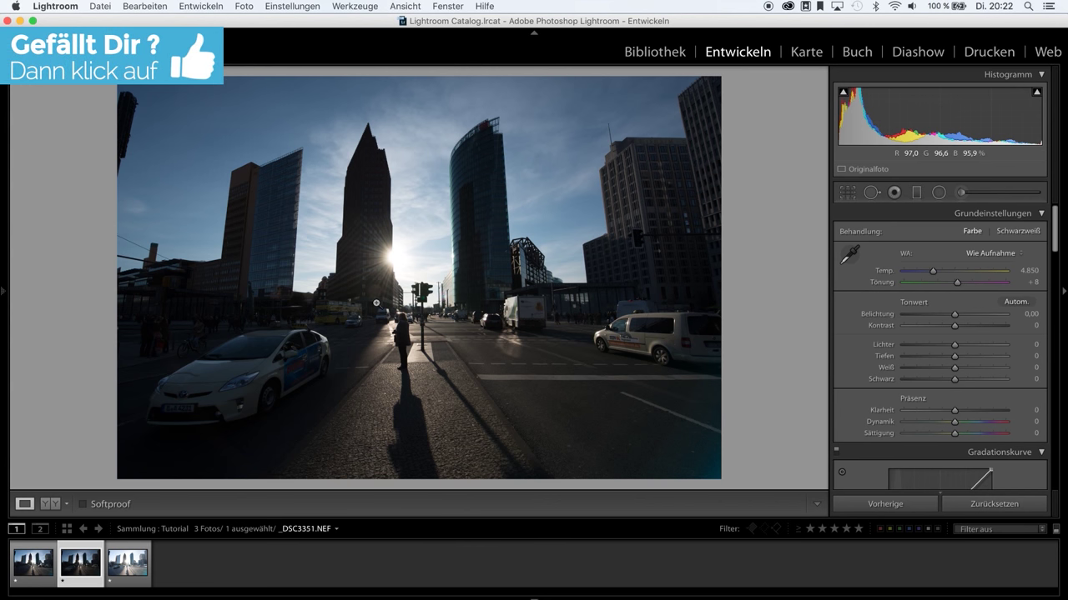
pyautogui.click(120, 572)
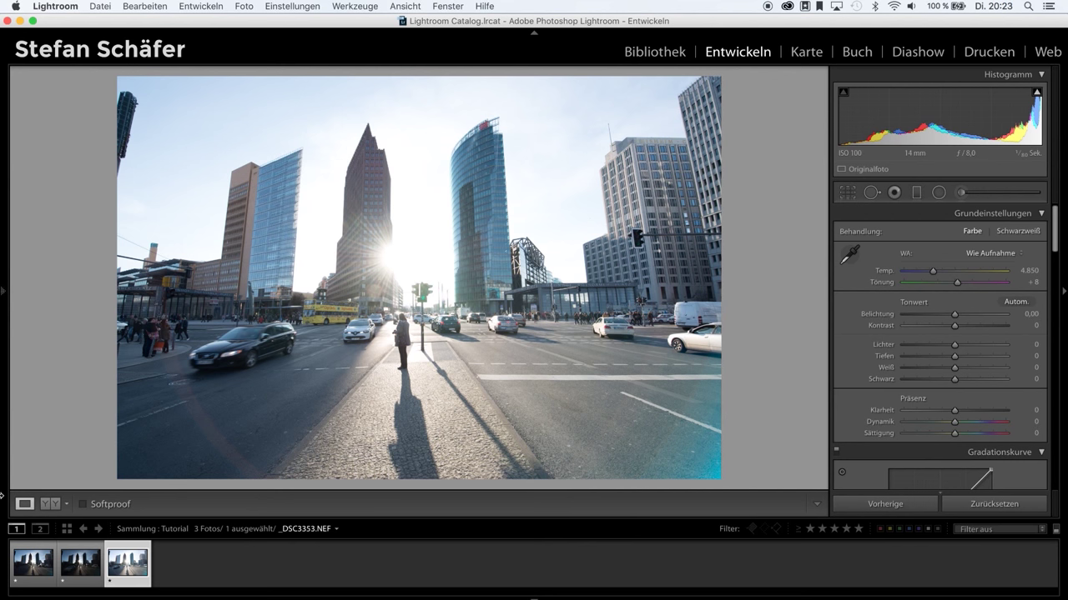
pyautogui.press('shift')
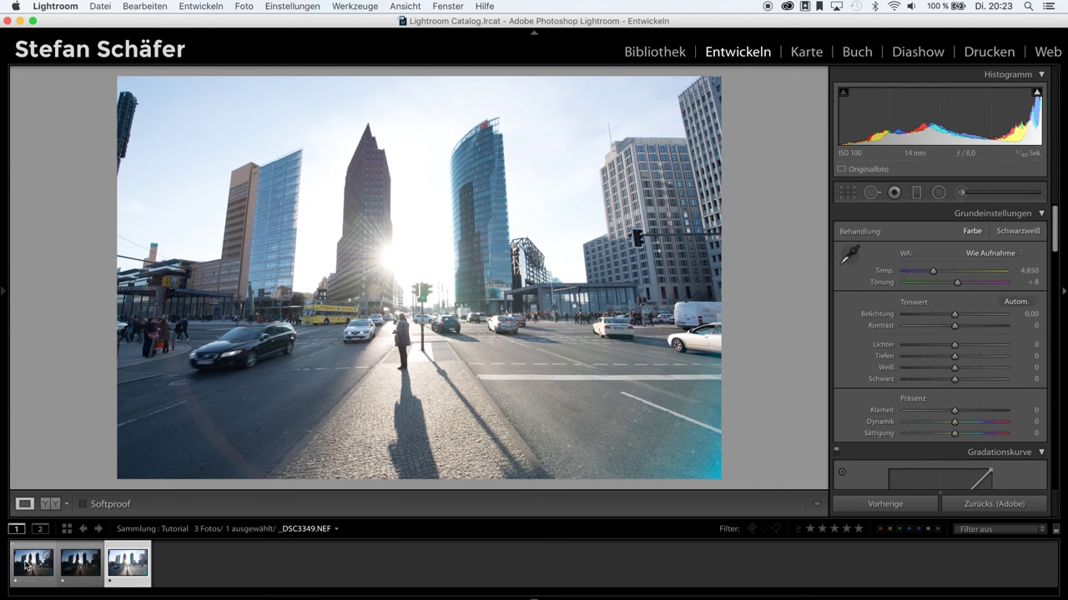
# Select all three brackets and start an HDR photo merge with auto-align and high deghosting
pyautogui.keyDown('shift'); pyautogui.click(27, 568); pyautogui.keyUp('shift')
pyautogui.click(35, 570)
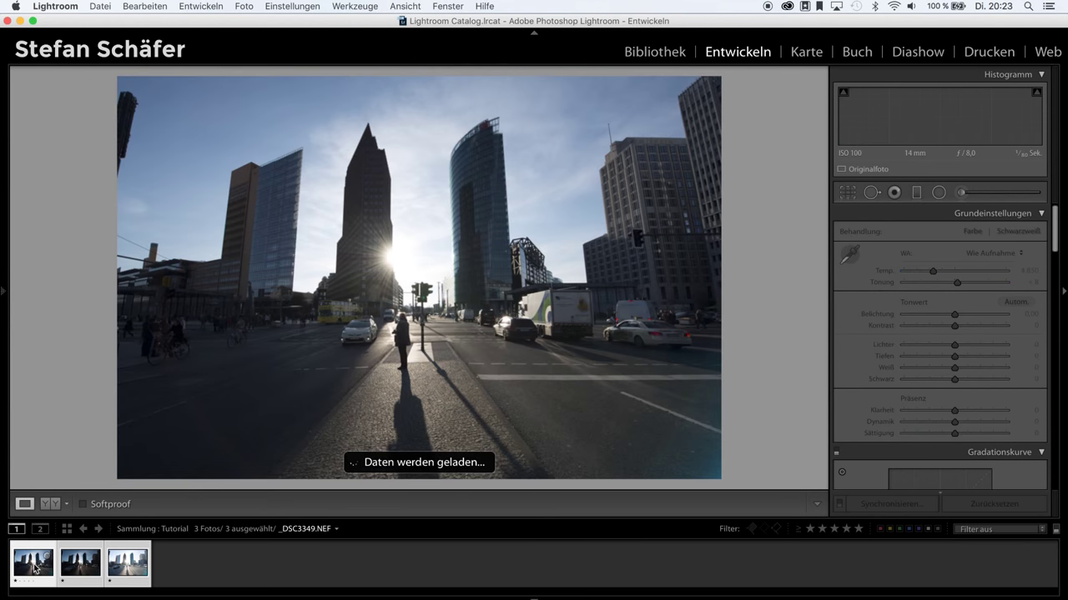
pyautogui.rightClick(36, 569)
pyautogui.moveTo(103, 362)
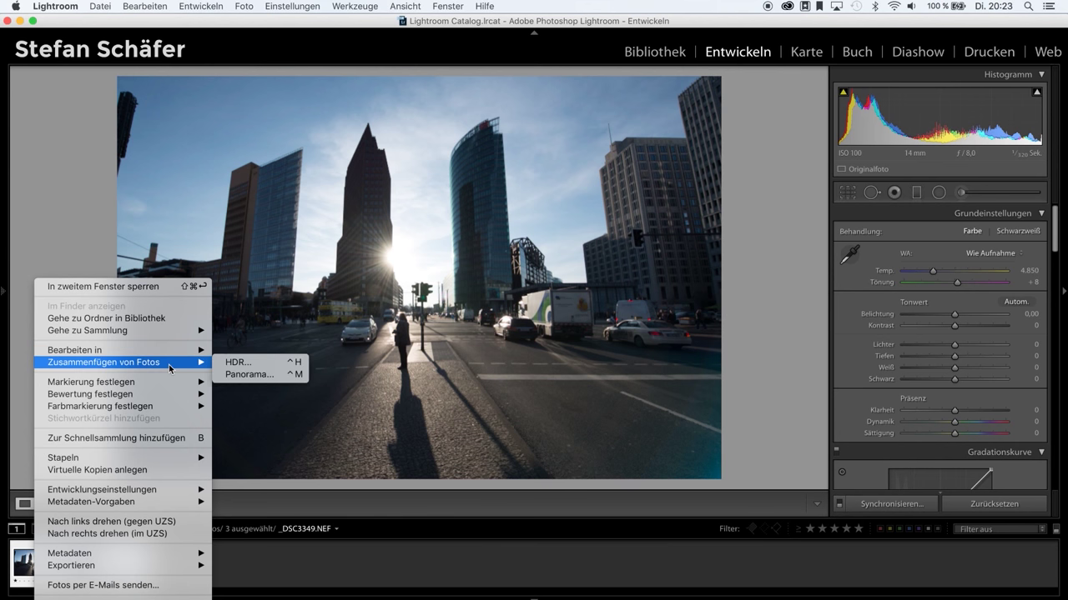
pyautogui.click(238, 363)
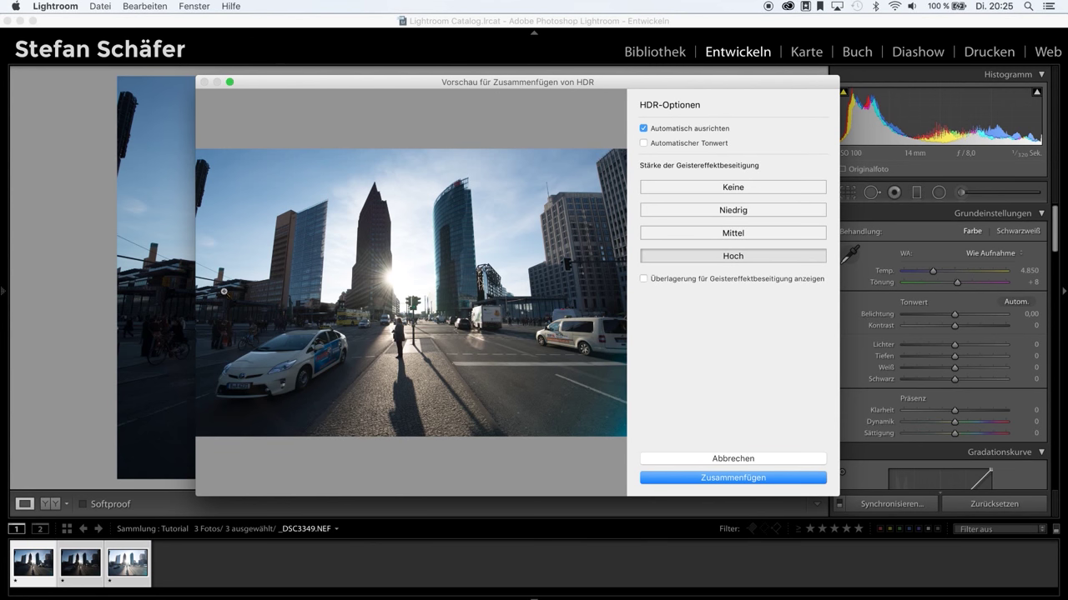
# Check the deghost overlay, then merge the three exposures into an HDR DNG
pyautogui.click(643, 281)
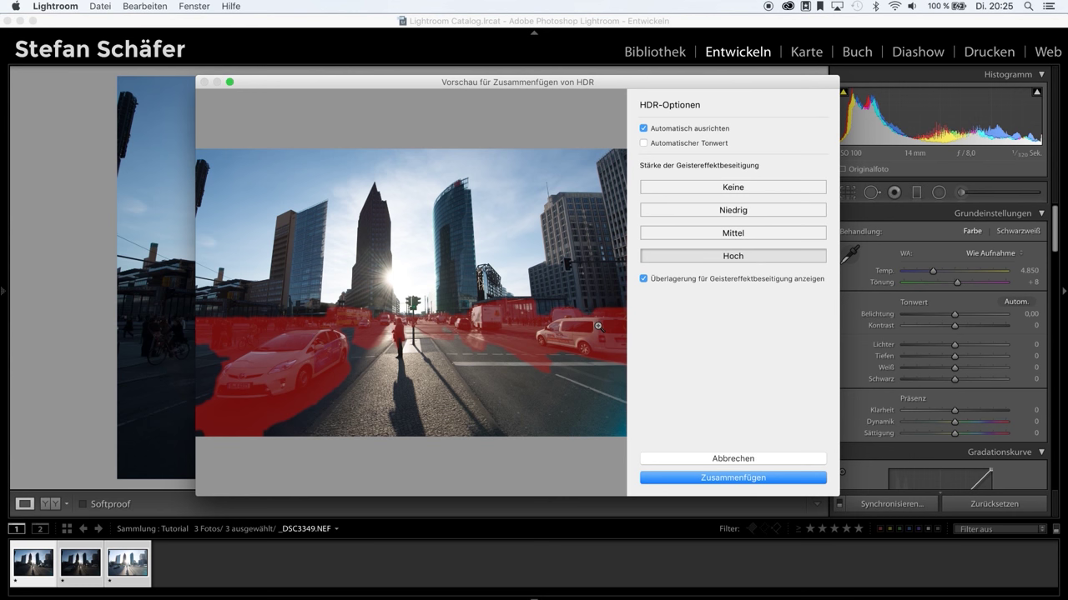
pyautogui.click(643, 279)
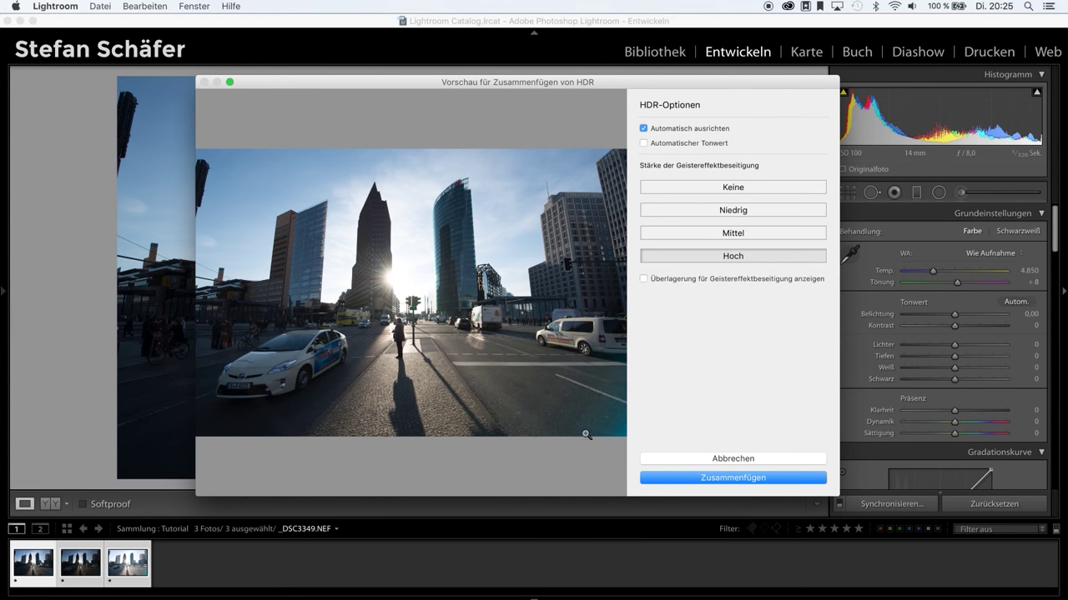
pyautogui.click(741, 481)
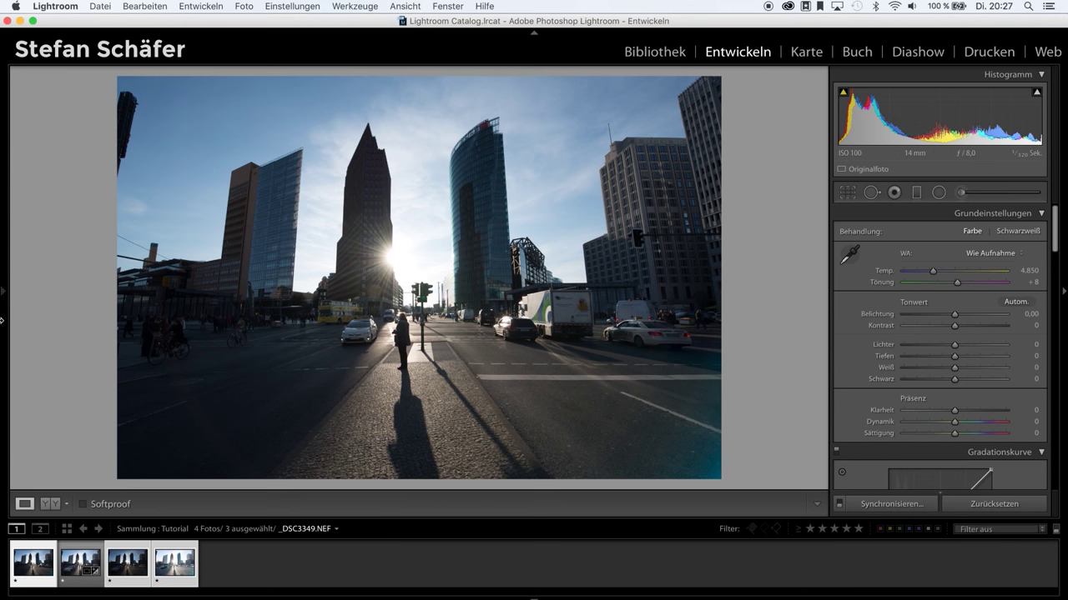
# Load the merged _DSC3349-HDR.dng into the Develop module
pyautogui.click(82, 558)
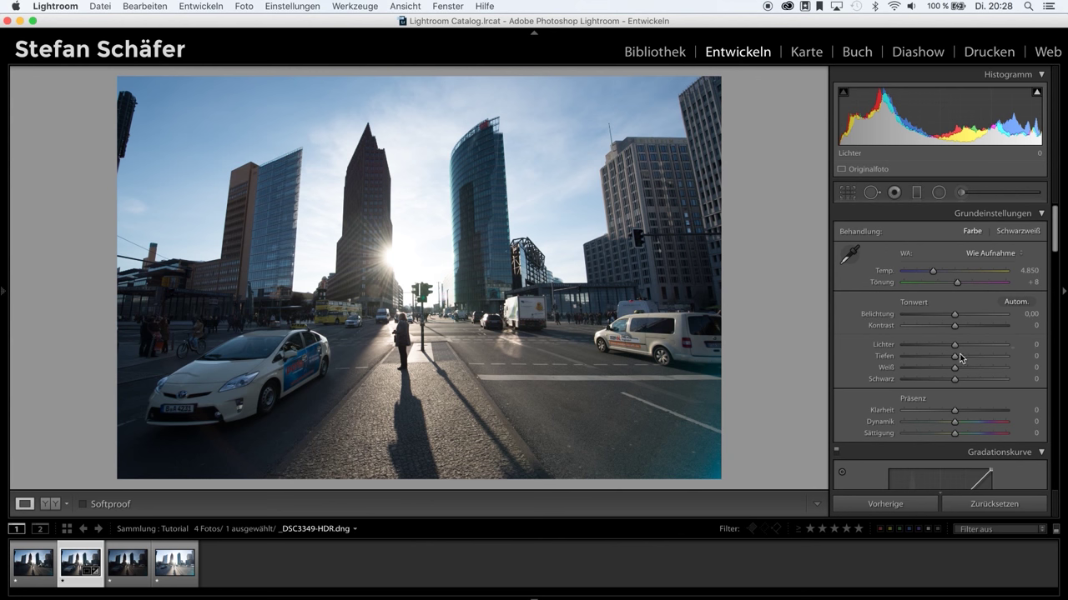
# Set shadows +30, highlights −64, whites +21, blacks −18 and contrast +41 in the Basic panel
pyautogui.moveTo(956, 361); pyautogui.dragTo(971, 359)
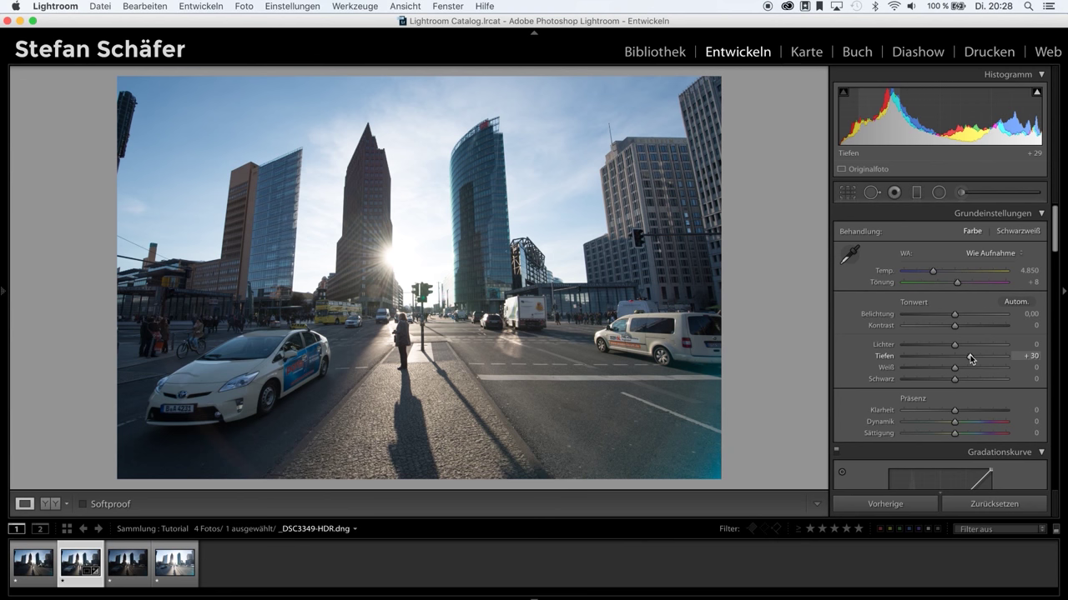
pyautogui.moveTo(954, 344)
pyautogui.mouseDown()
pyautogui.moveTo(860, 350)
pyautogui.moveTo(945, 345)
pyautogui.moveTo(870, 348)
pyautogui.moveTo(923, 346)
pyautogui.mouseUp()
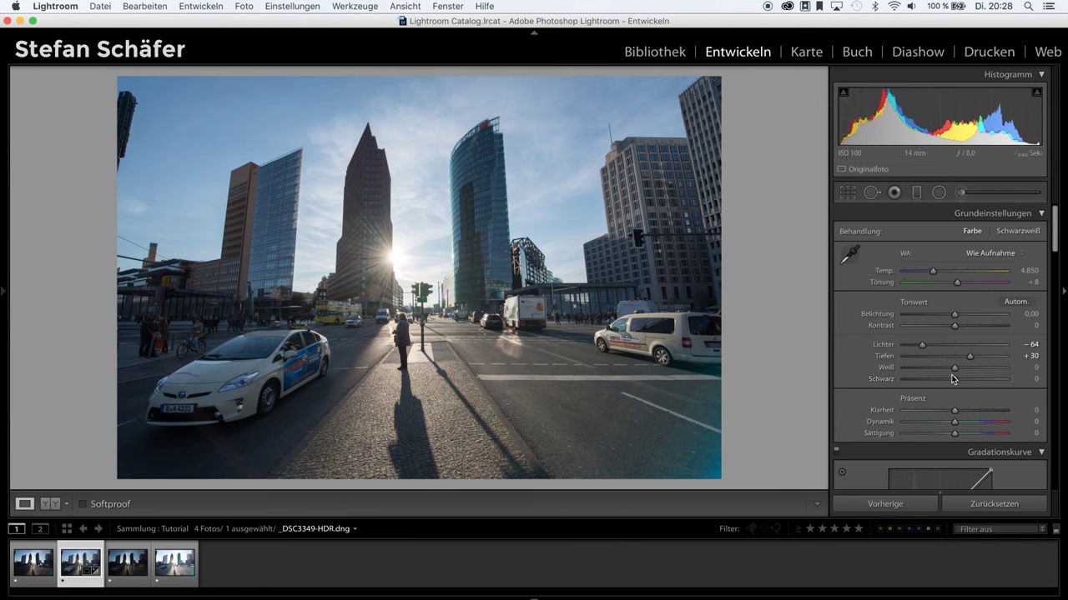
pyautogui.press('alt')
pyautogui.moveTo(955, 369)
pyautogui.mouseDown()
pyautogui.moveTo(969, 367)
pyautogui.moveTo(945, 383)
pyautogui.mouseUp()
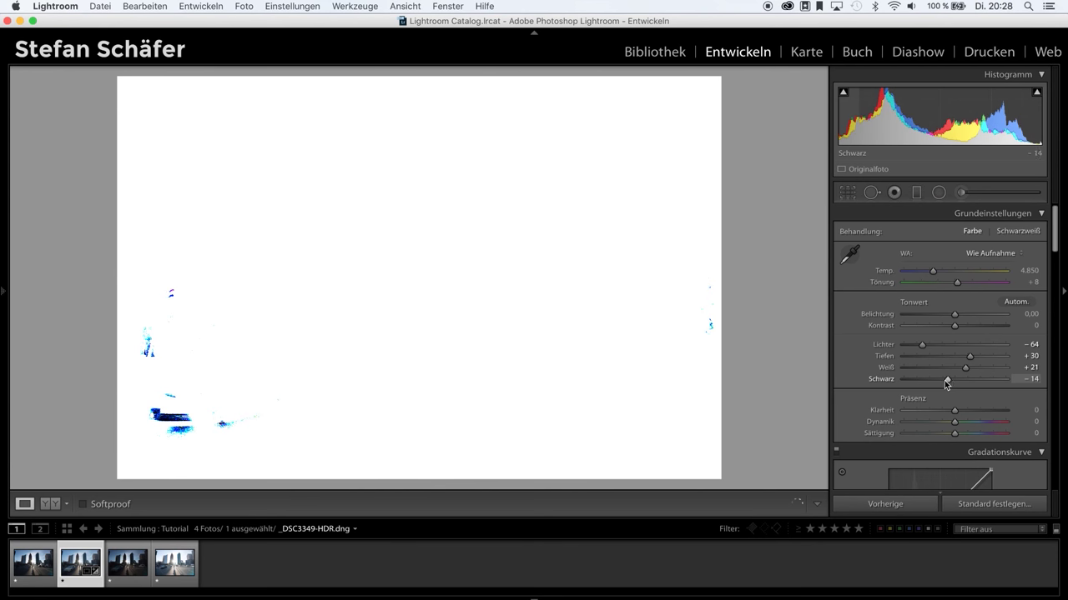
pyautogui.press('alt')
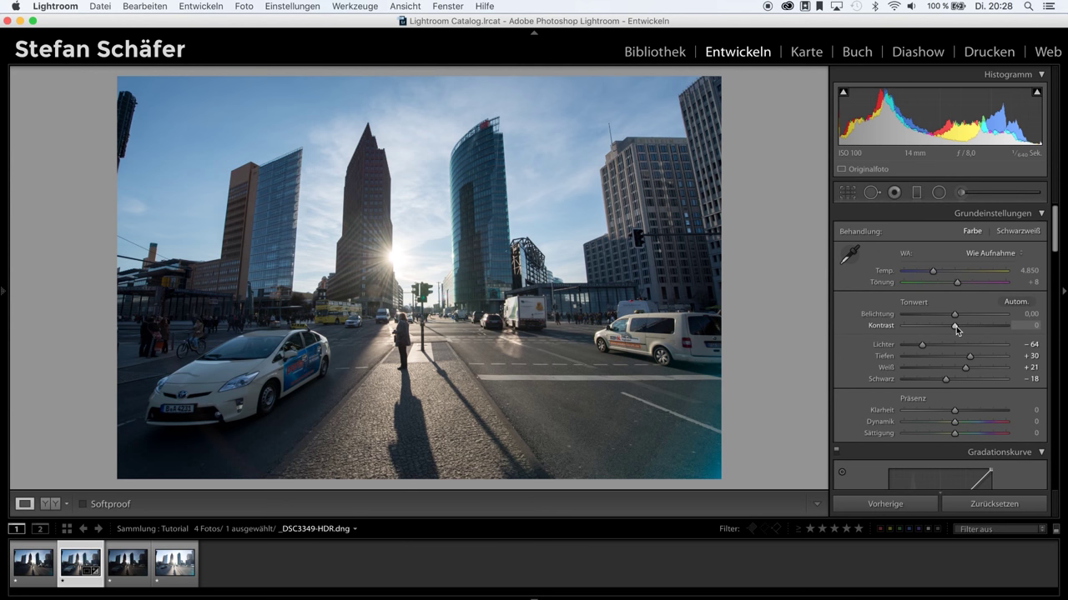
pyautogui.moveTo(959, 325); pyautogui.dragTo(977, 326)
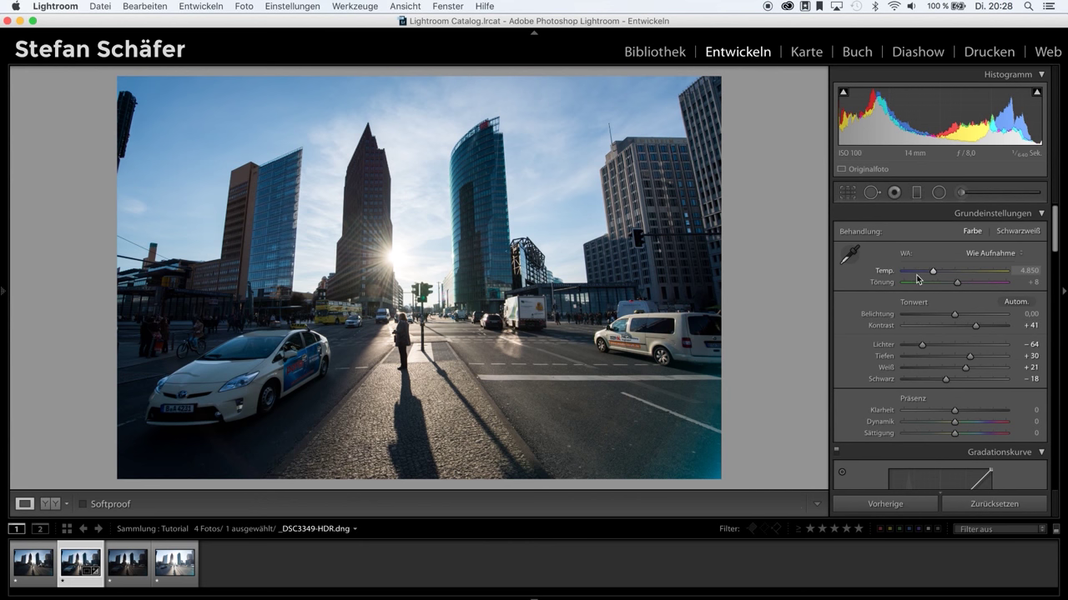
# Warm the white balance to Temp 6.778 and Tint +25, then start raising Clarity
pyautogui.moveTo(934, 273); pyautogui.dragTo(951, 272)
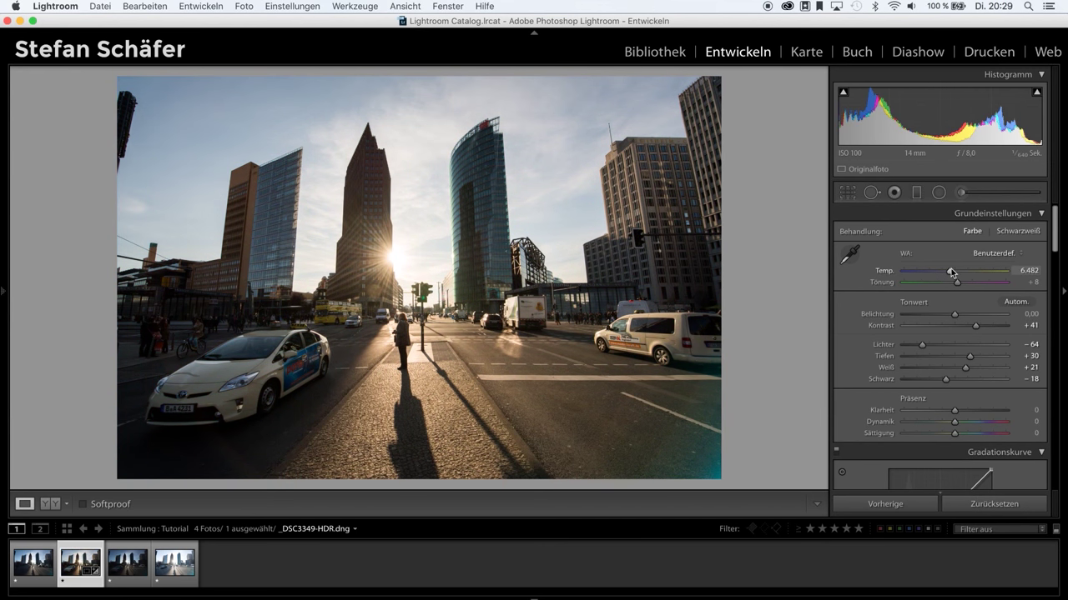
pyautogui.moveTo(953, 272); pyautogui.dragTo(954, 273)
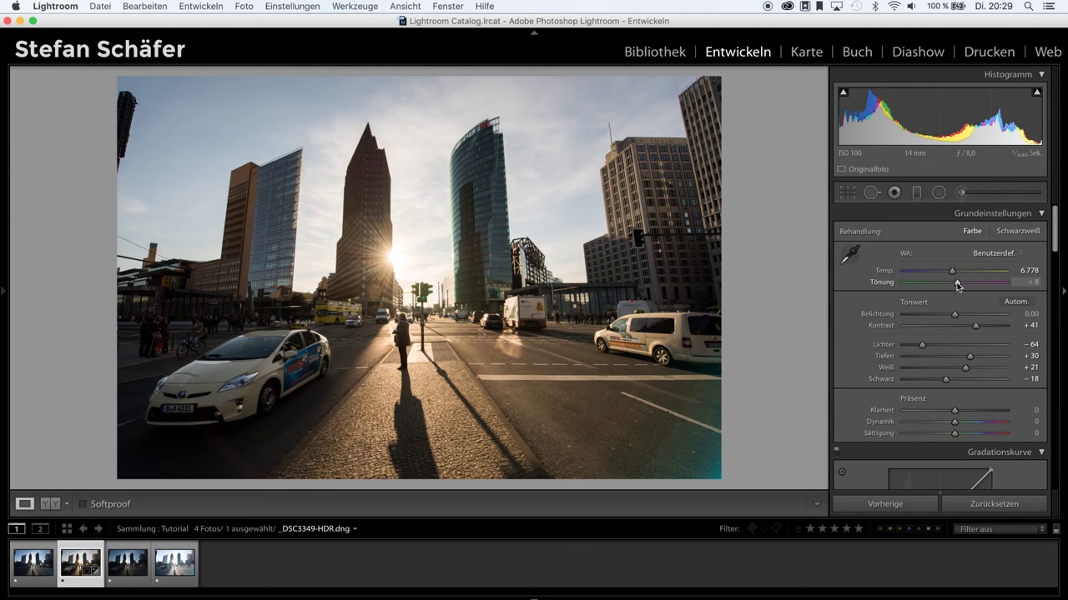
pyautogui.moveTo(957, 283); pyautogui.dragTo(965, 287)
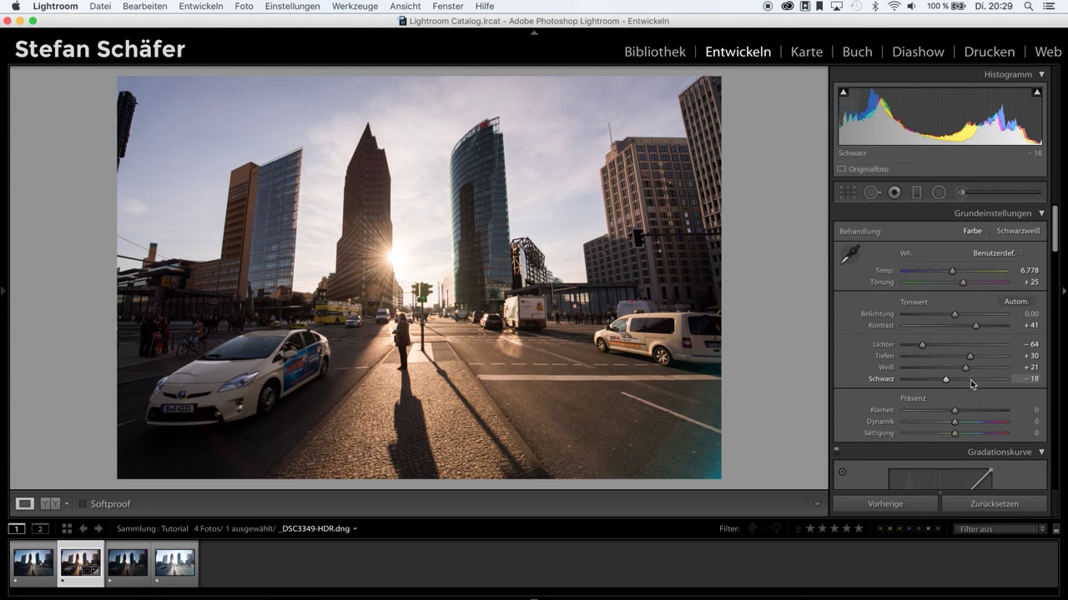
pyautogui.moveTo(954, 413)
pyautogui.mouseDown()
pyautogui.moveTo(959, 425)
pyautogui.moveTo(947, 435)
pyautogui.mouseUp()
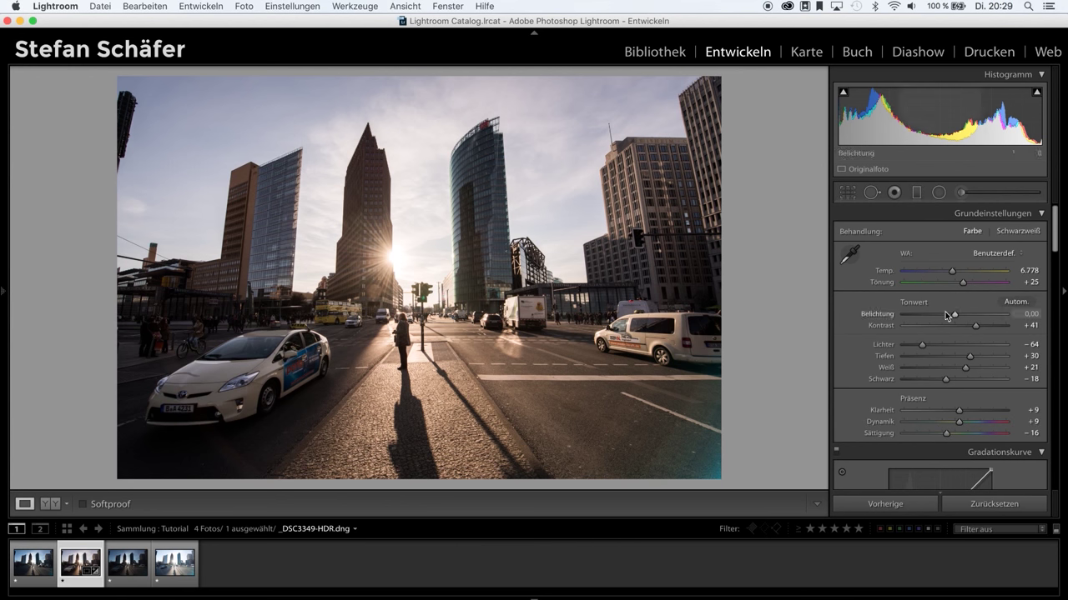
# Ease the magenta tint back slightly to about +19
pyautogui.moveTo(963, 285); pyautogui.dragTo(962, 285)
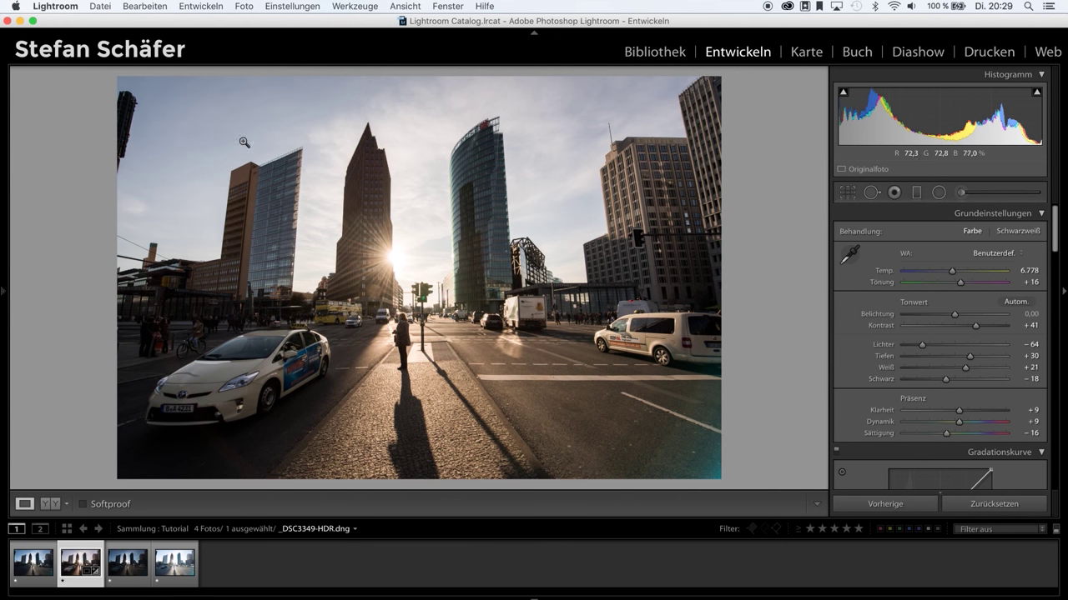
# Cut HSL saturation of magenta, purple, blue, aqua and green to about −50
pyautogui.scroll(-5, 925, 351)
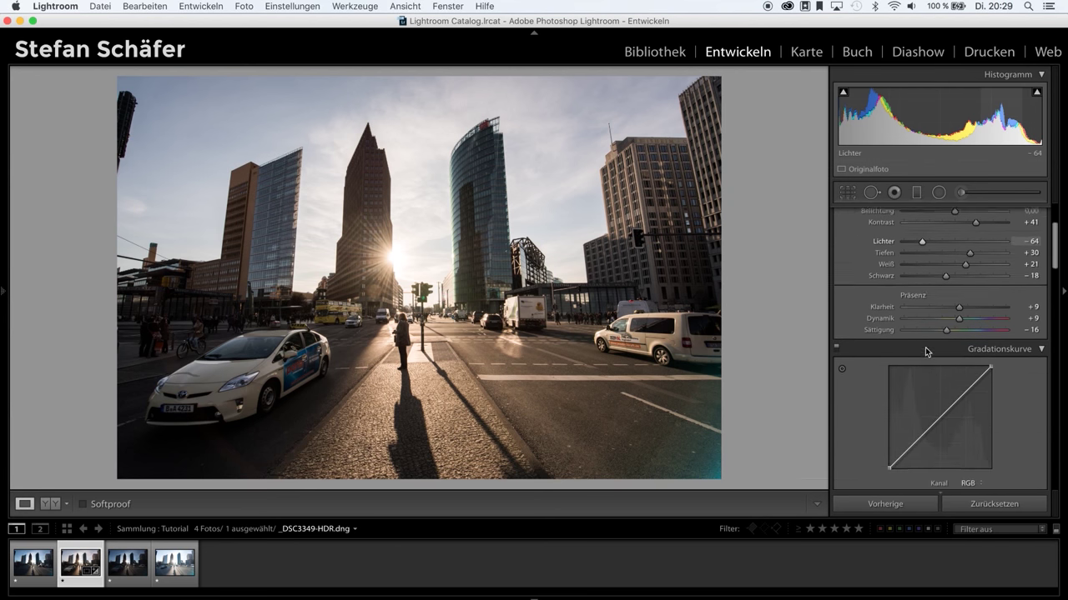
pyautogui.scroll(-5, 925, 351)
pyautogui.scroll(-5, 926, 351)
pyautogui.scroll(-5, 926, 352)
pyautogui.scroll(-1, 925, 351)
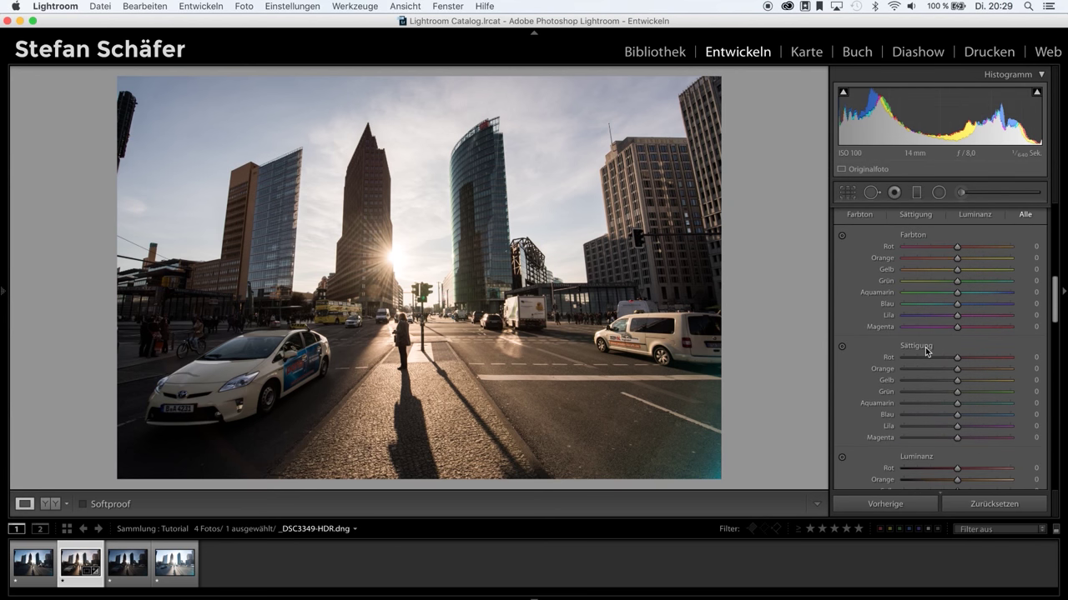
pyautogui.scroll(5, 925, 351)
pyautogui.scroll(-1, 925, 352)
pyautogui.scroll(-2, 925, 351)
pyautogui.scroll(-1, 925, 347)
pyautogui.scroll(-2, 922, 364)
pyautogui.scroll(-3, 921, 365)
pyautogui.scroll(-2, 918, 371)
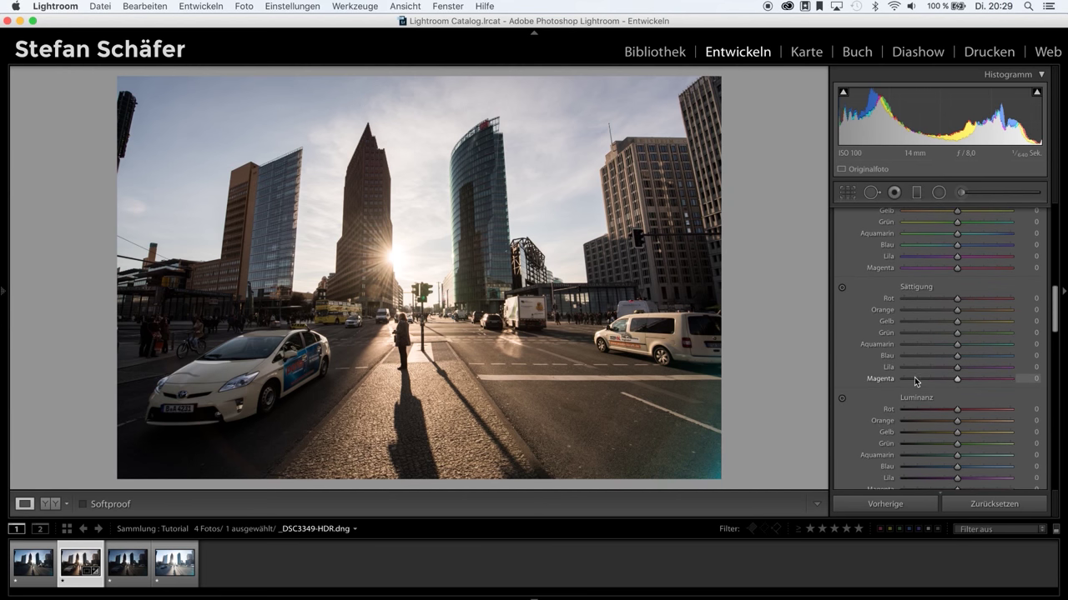
pyautogui.click(929, 379)
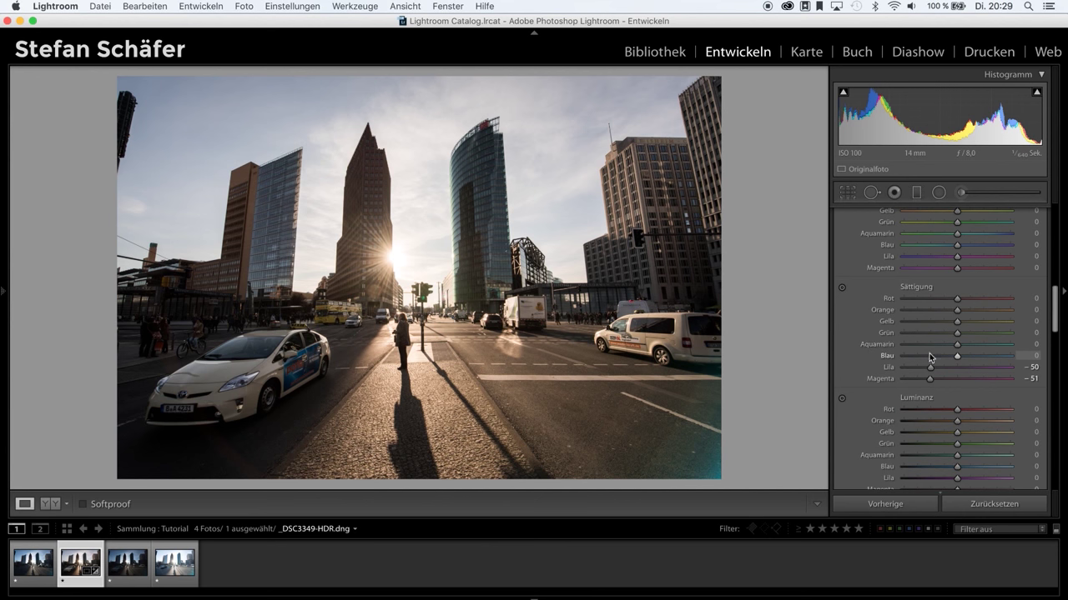
pyautogui.click(929, 355)
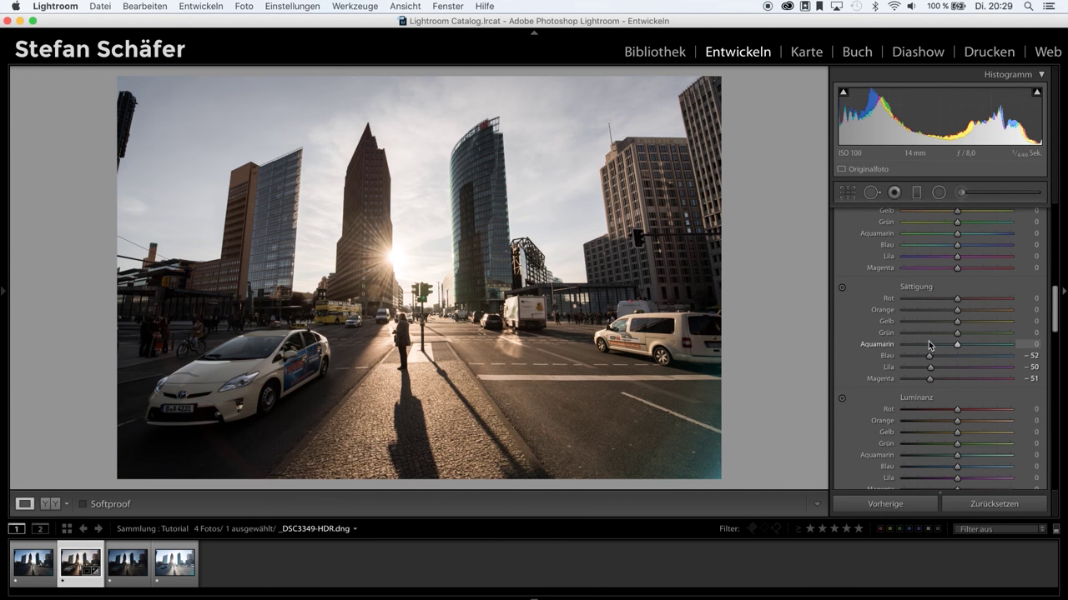
pyautogui.click(928, 344)
# Boost HSL saturation of red +25, orange +25 and yellow +26
pyautogui.click(970, 299)
pyautogui.click(970, 310)
pyautogui.click(970, 321)
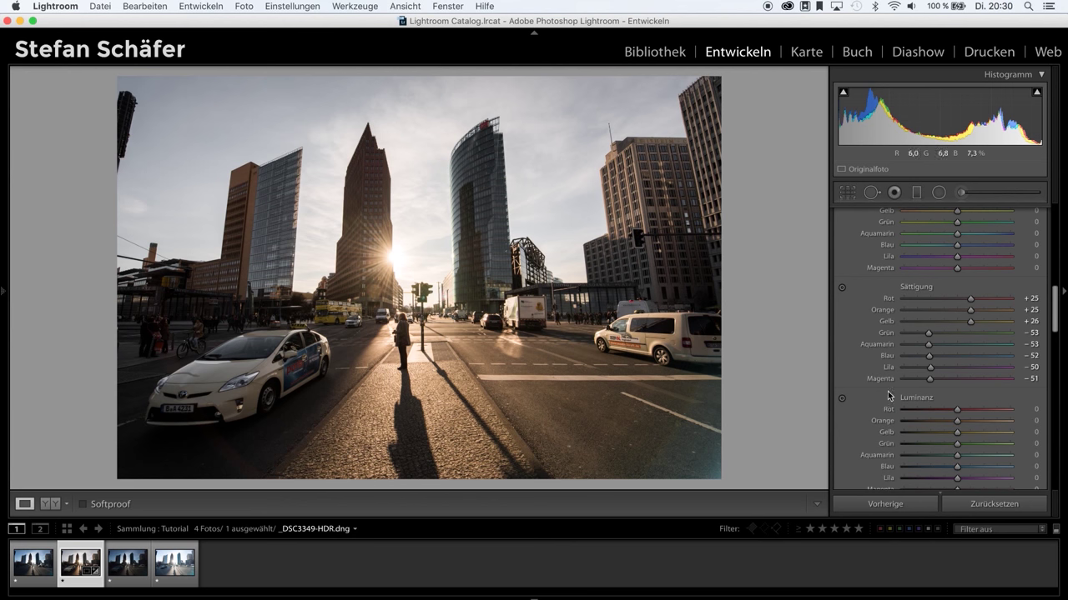
# Set sharpening Amount to 81 and Masking to 31 in the Detail panel
pyautogui.scroll(5, 972, 431)
pyautogui.scroll(-3, 972, 434)
pyautogui.scroll(-5, 972, 433)
pyautogui.scroll(-5, 970, 428)
pyautogui.scroll(-2, 951, 392)
pyautogui.moveTo(921, 354); pyautogui.dragTo(959, 357)
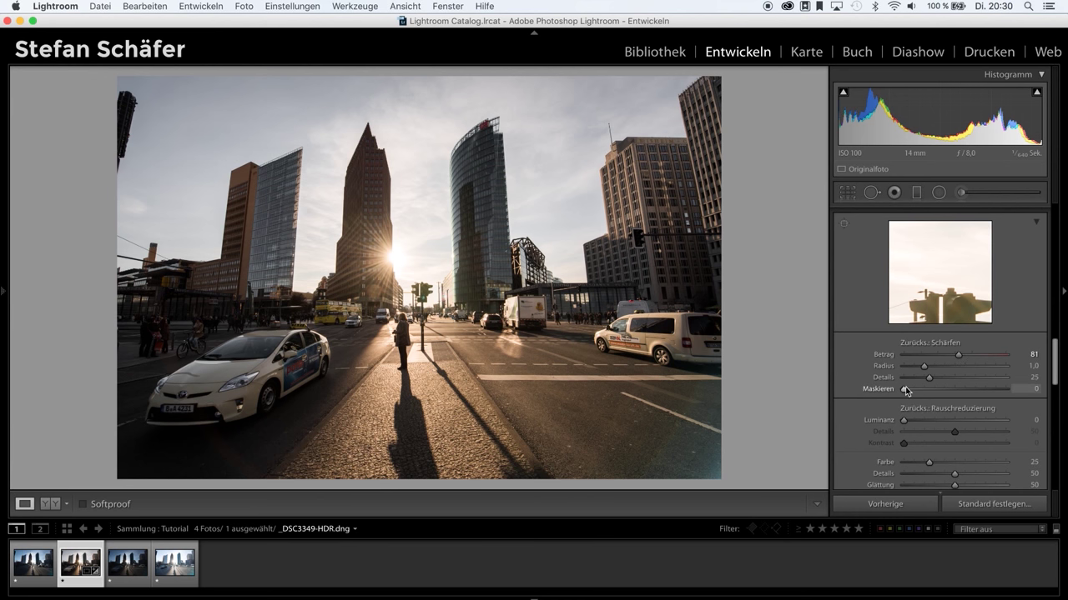
pyautogui.moveTo(905, 388); pyautogui.dragTo(938, 392)
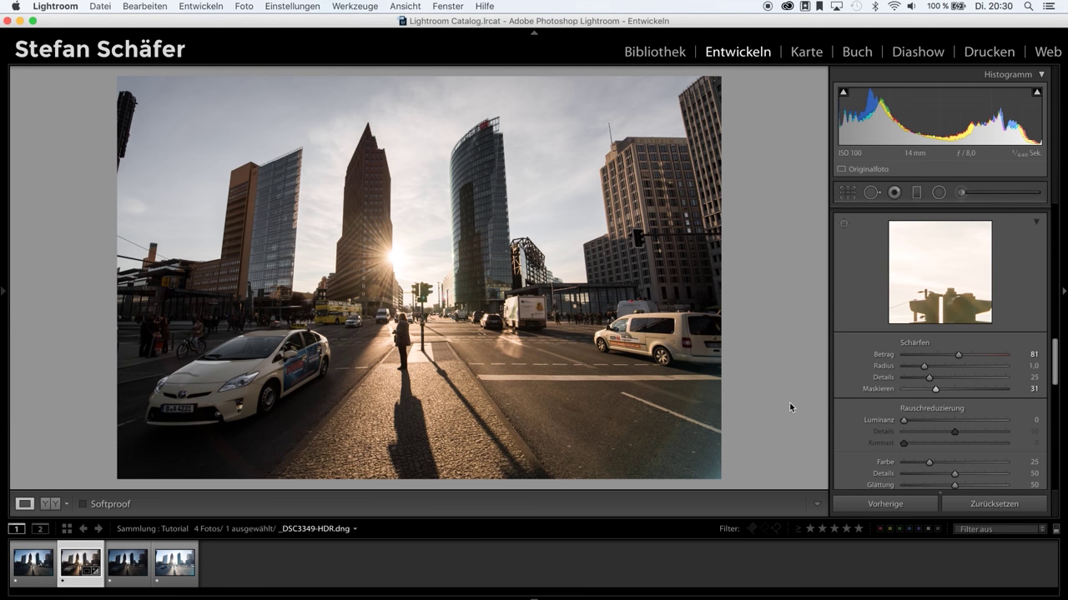
# Turn on lens profile and chromatic aberration corrections, then apply Auto Upright
pyautogui.scroll(-2, 886, 442)
pyautogui.scroll(-3, 884, 417)
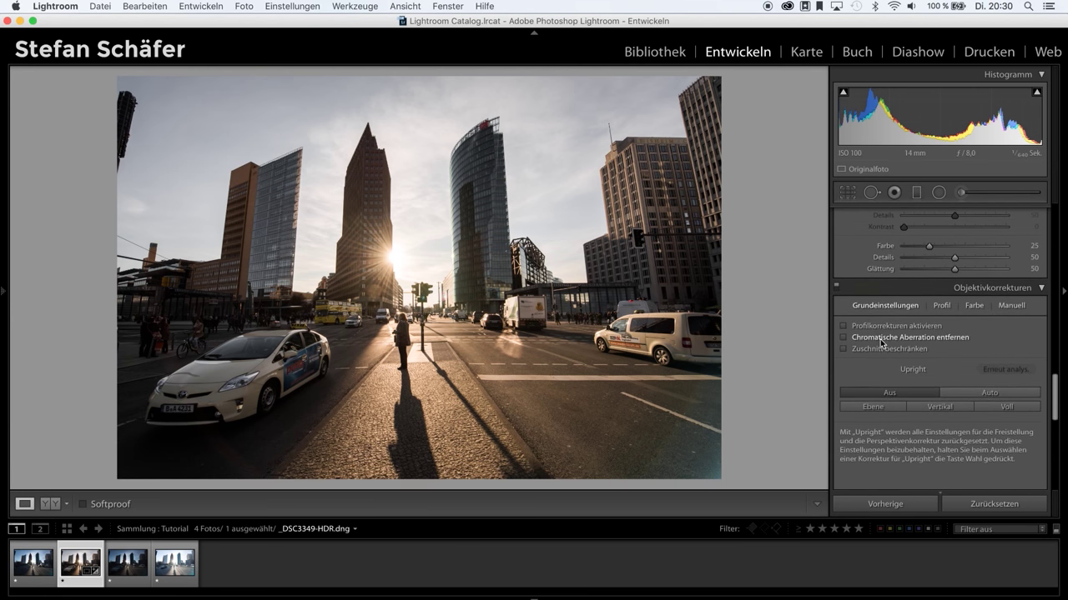
pyautogui.click(878, 337)
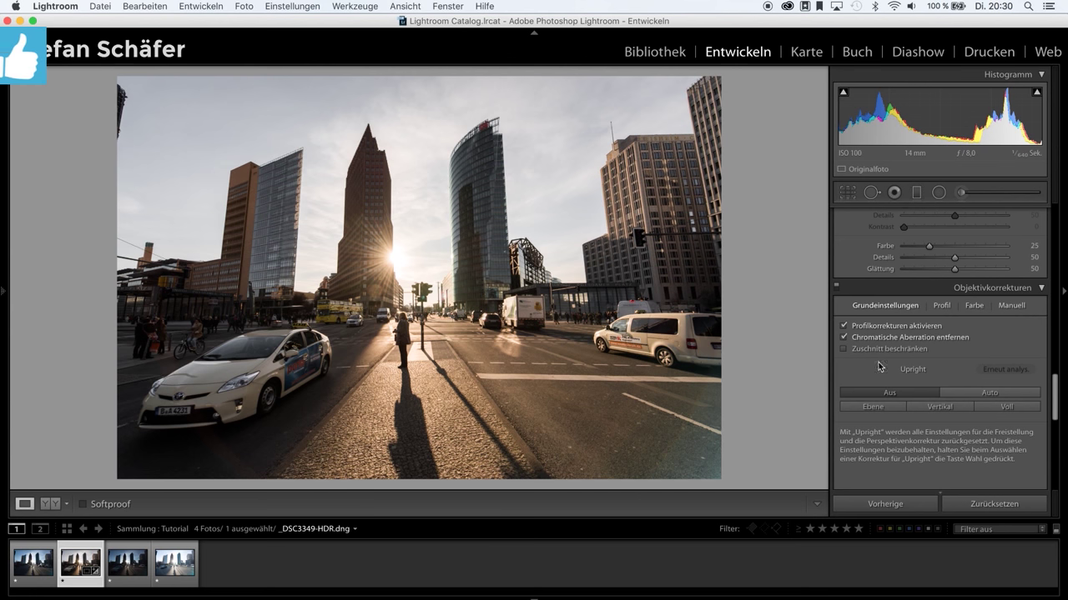
pyautogui.scroll(-2, 937, 436)
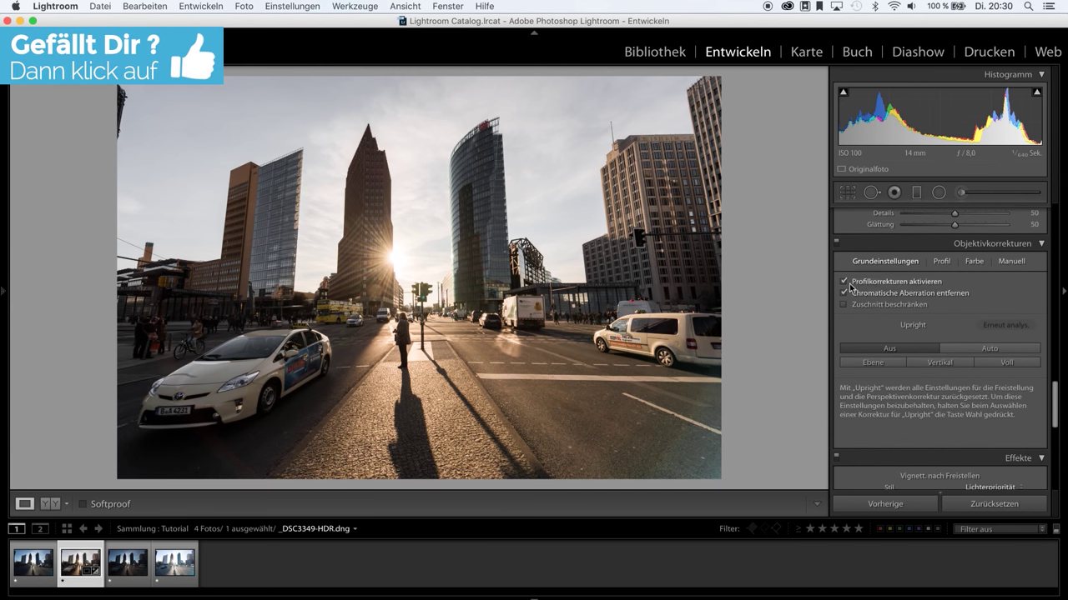
pyautogui.click(976, 350)
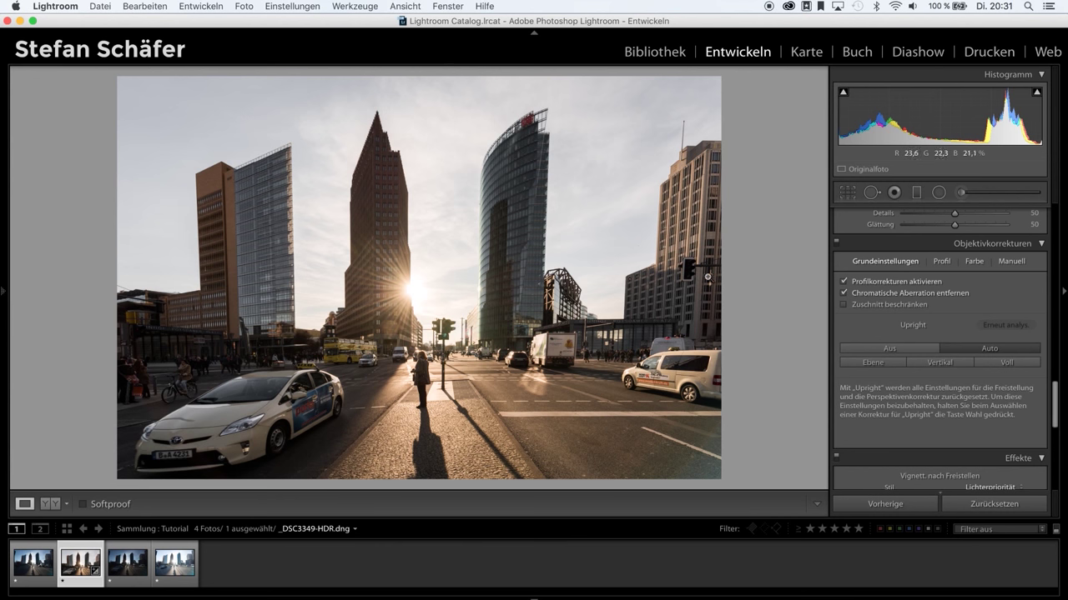
# In the Manuell transform settings, set the Vertikal slider to +11
pyautogui.click(1011, 261)
pyautogui.moveTo(954, 306); pyautogui.dragTo(960, 310)
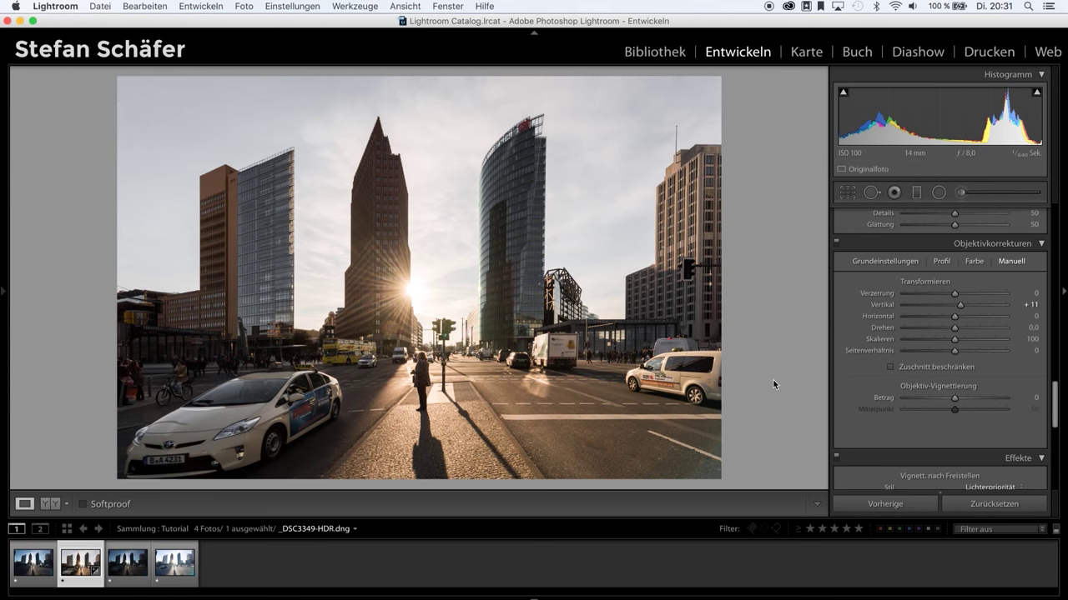
# Set the post-crop vignette Betrag to -25 in the Effekte panel
pyautogui.scroll(-2, 925, 357)
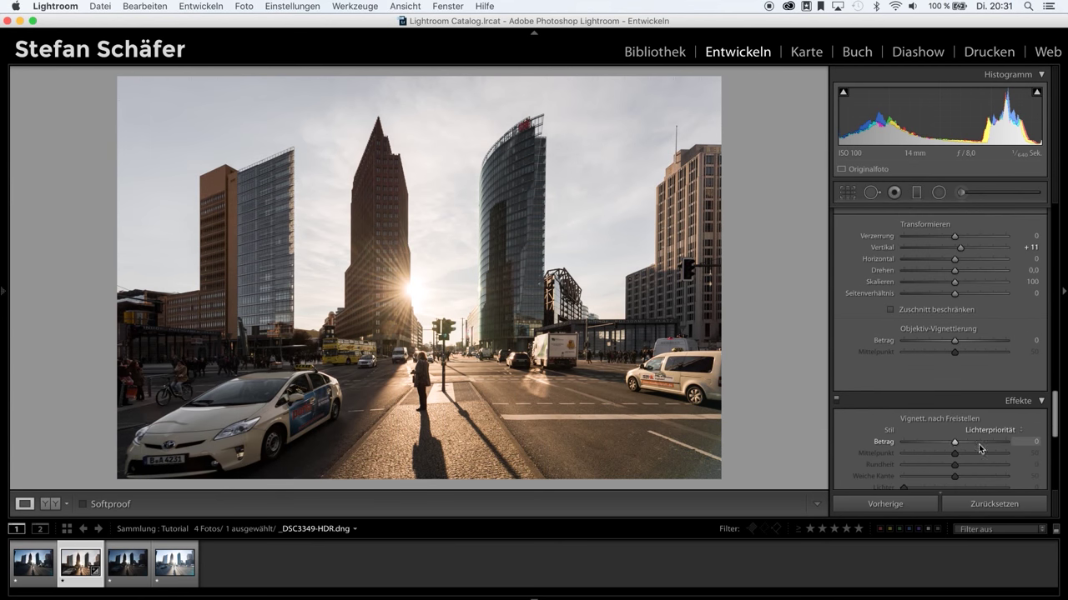
pyautogui.moveTo(954, 443); pyautogui.dragTo(940, 443)
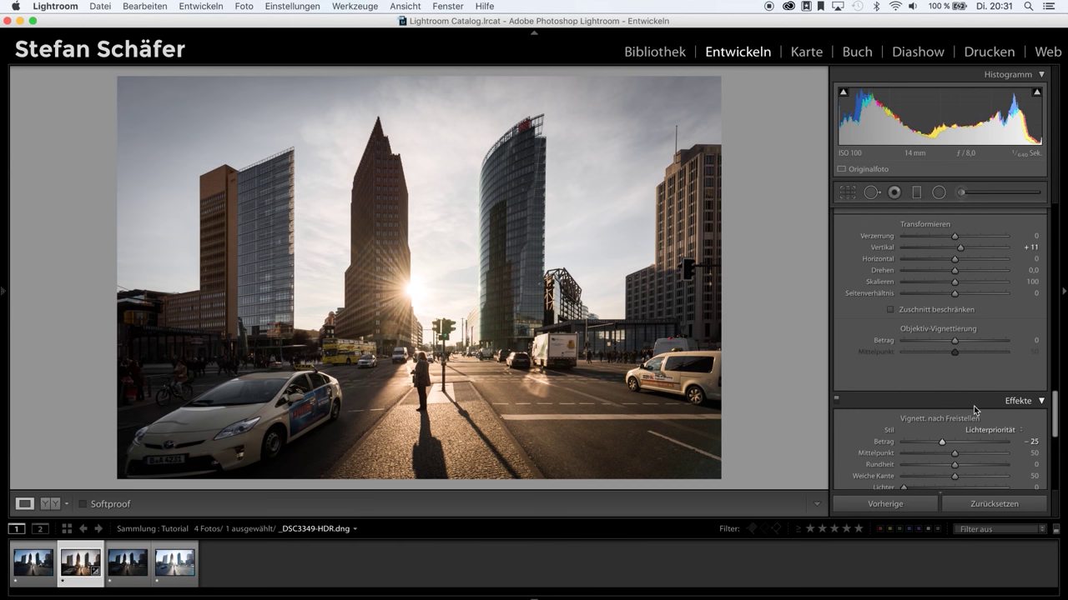
# Set the Dunst entfernen Stärke slider in the Effekte panel to +14
pyautogui.scroll(-5, 973, 405)
pyautogui.scroll(-2, 974, 405)
pyautogui.scroll(-1, 973, 406)
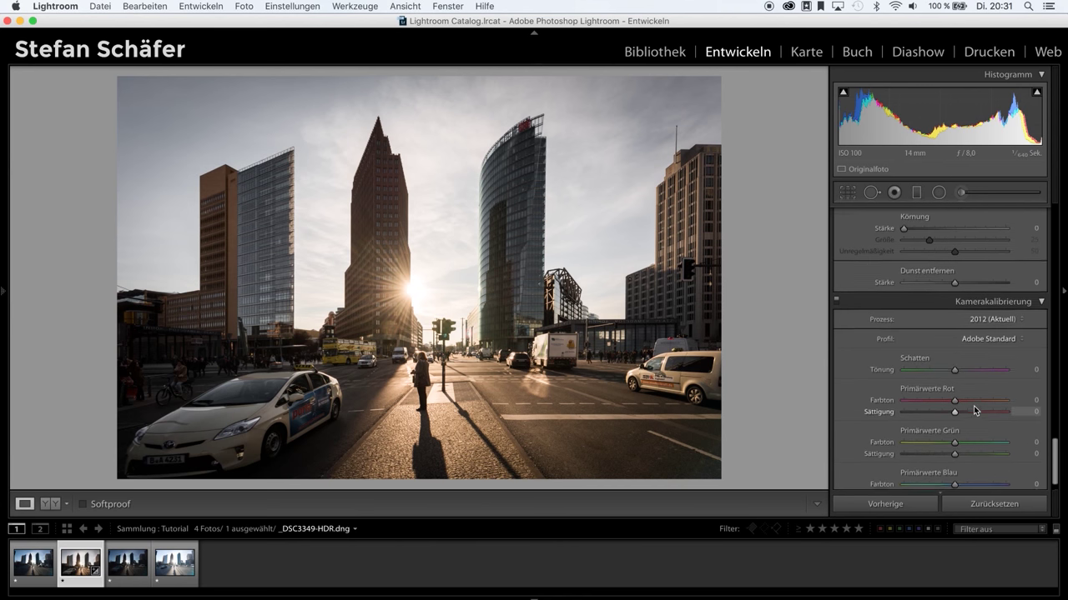
pyautogui.scroll(1, 974, 405)
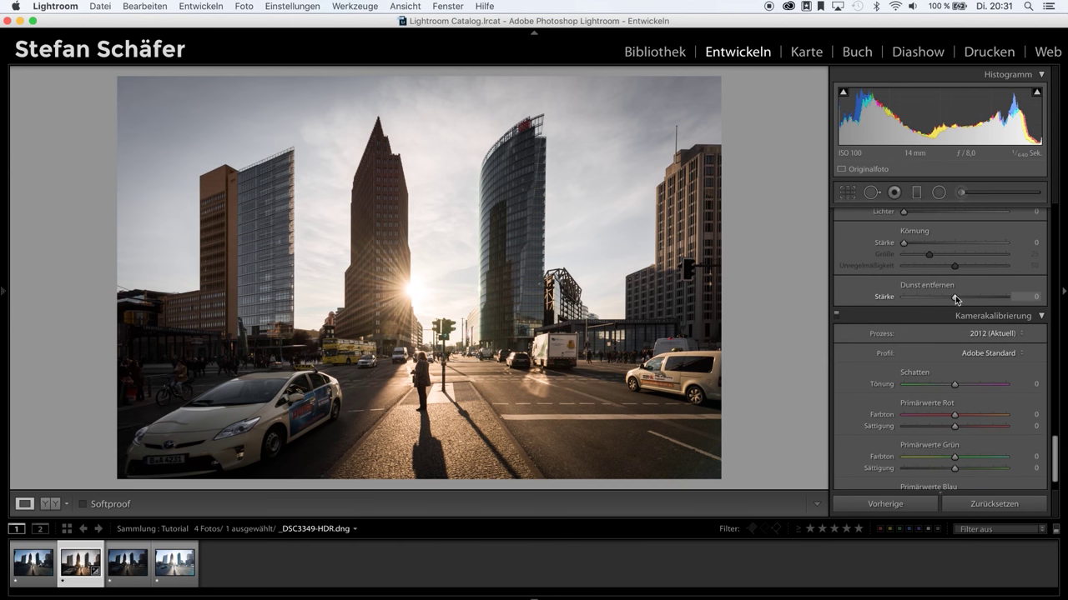
pyautogui.moveTo(955, 298); pyautogui.dragTo(962, 298)
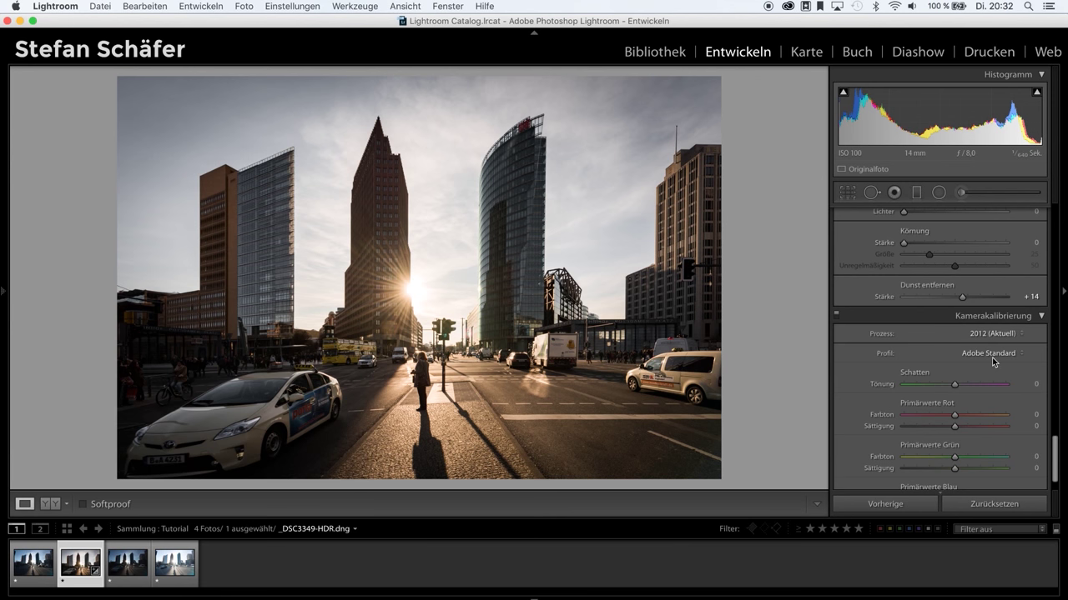
pyautogui.scroll(3, 1032, 348)
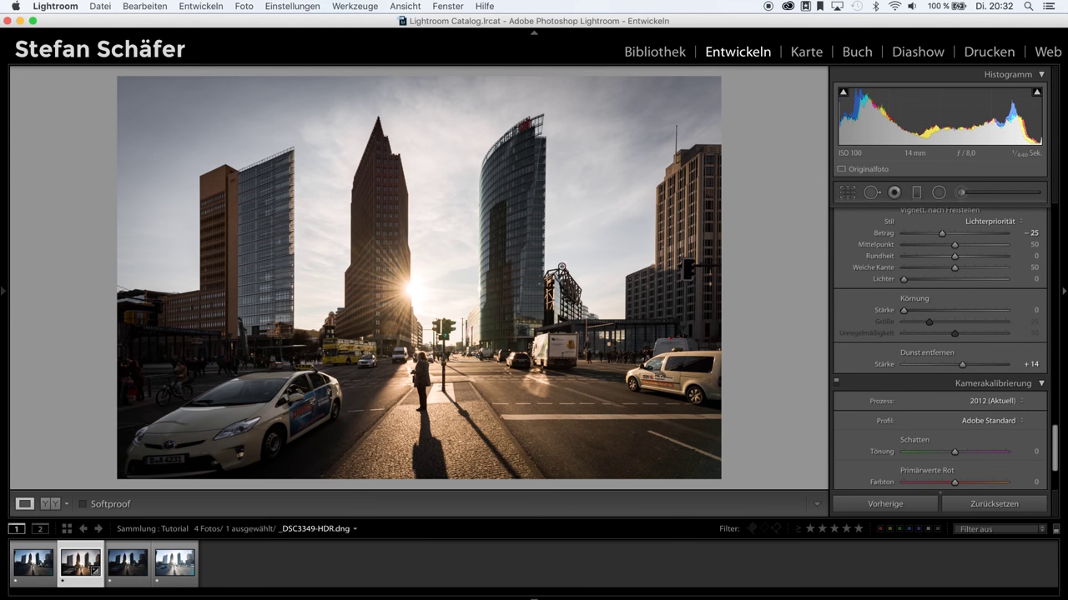
pyautogui.scroll(3, 1028, 376)
pyautogui.scroll(5, 1027, 376)
pyautogui.scroll(5, 1027, 375)
pyautogui.scroll(5, 1026, 373)
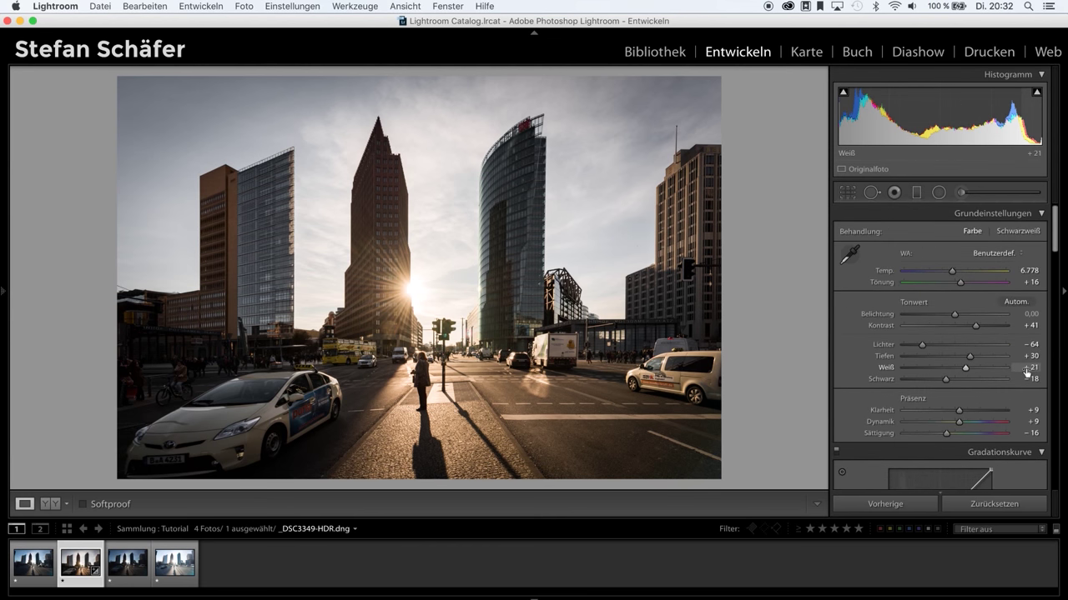